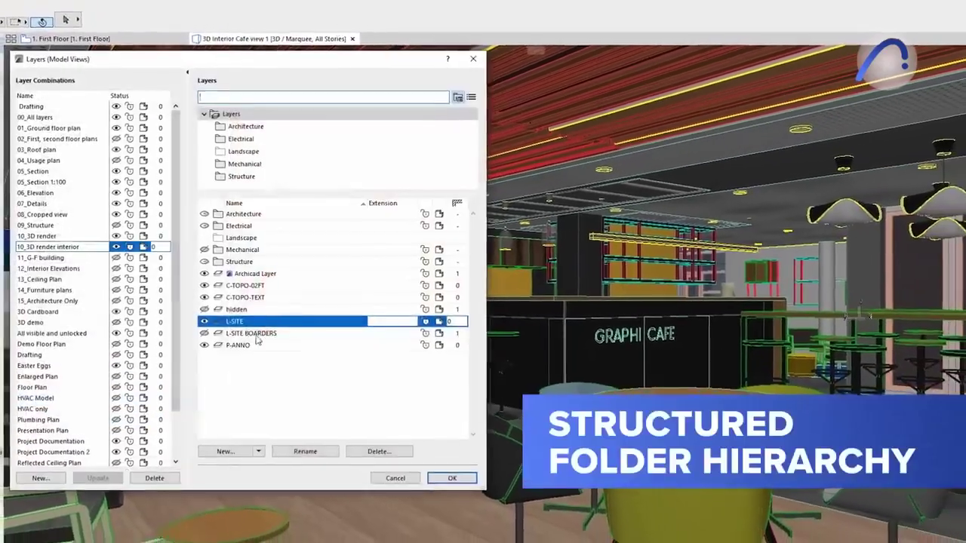
# Move the C-TOPO and L-SITE layers into the Landscape layer folder and check its contents
pyautogui.moveTo(292, 266); pyautogui.dragTo(300, 239)
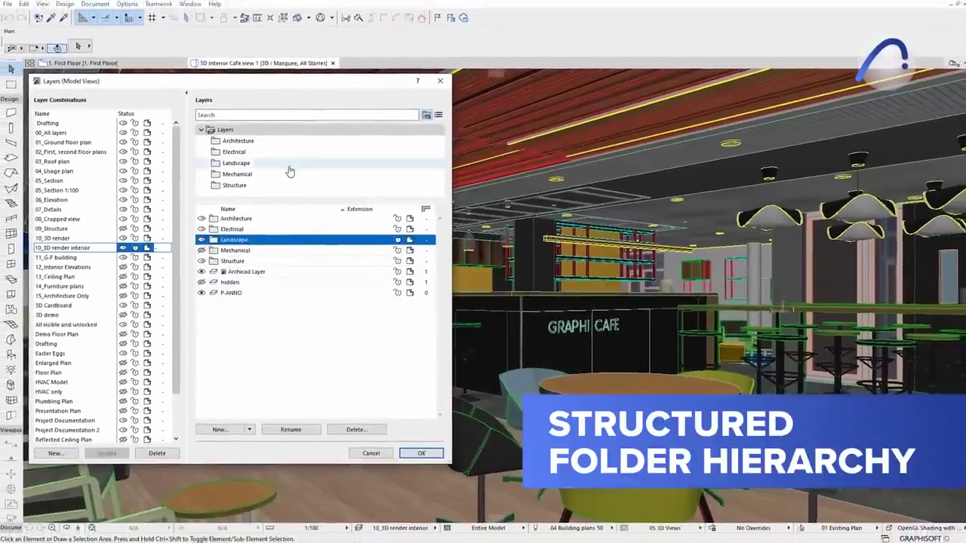
pyautogui.click(288, 164)
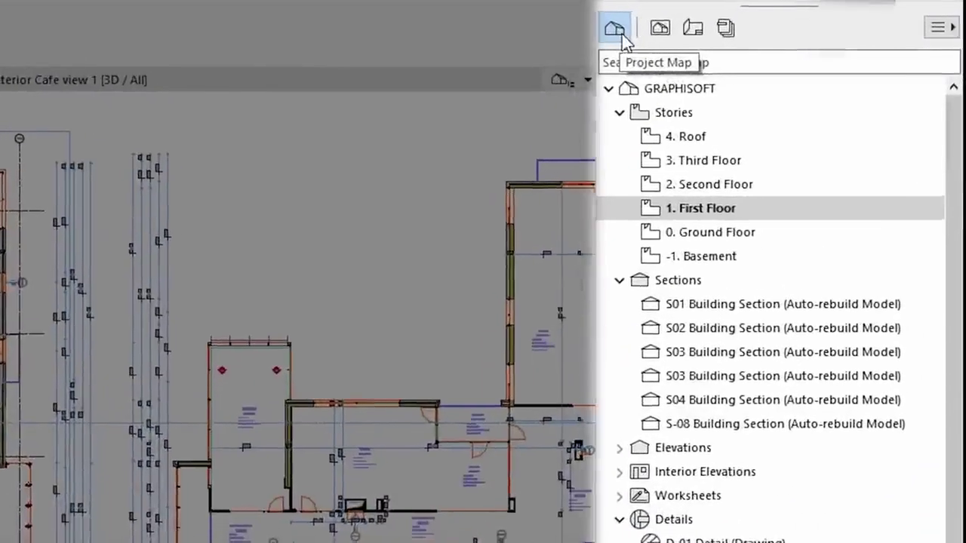
# Browse the View Map, Layout Book and Publisher Sets, then search the project for 'detail'
pyautogui.click(824, 41)
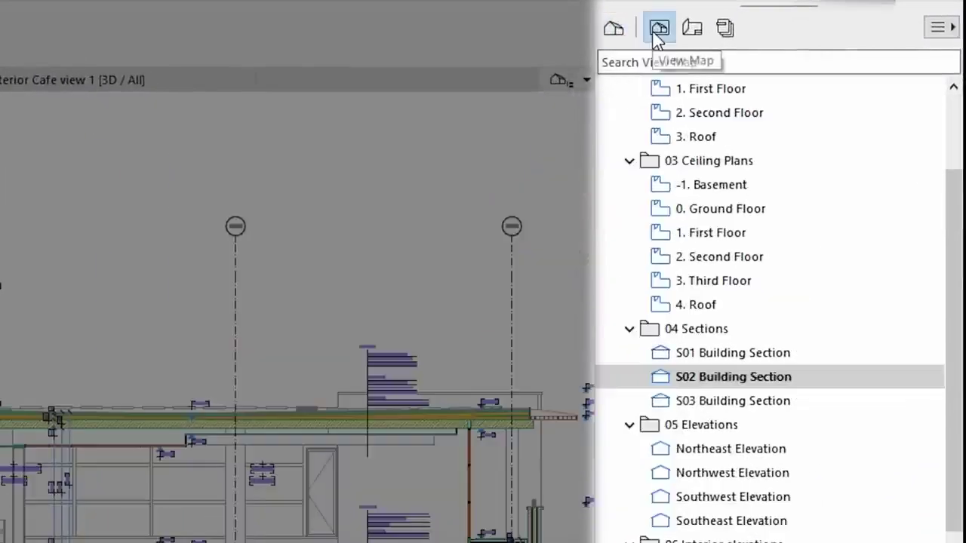
pyautogui.click(691, 30)
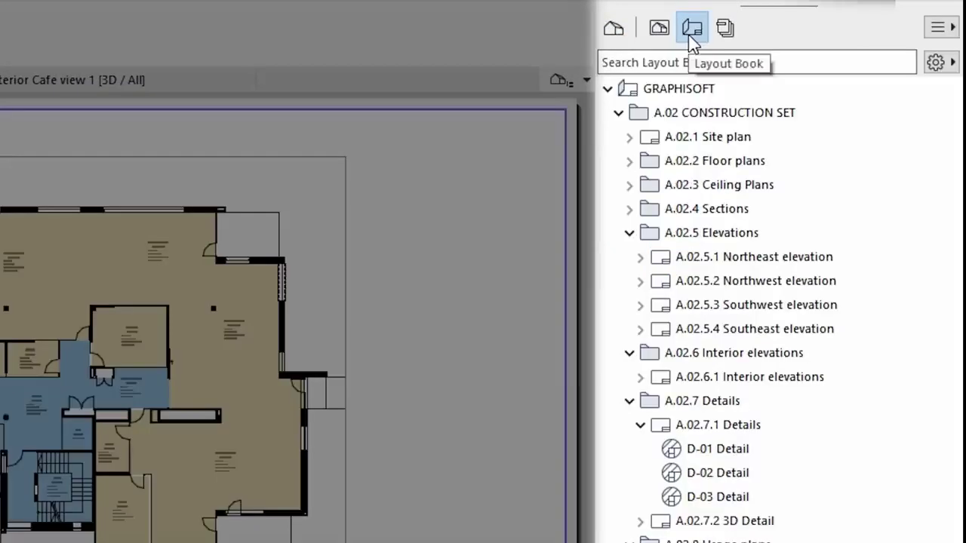
pyautogui.click(724, 28)
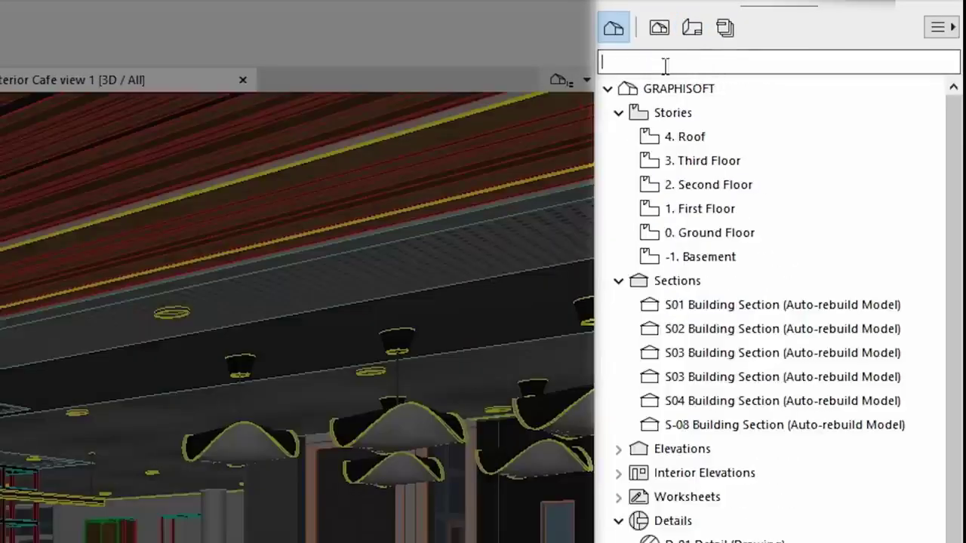
pyautogui.click(664, 67)
pyautogui.write('detail')
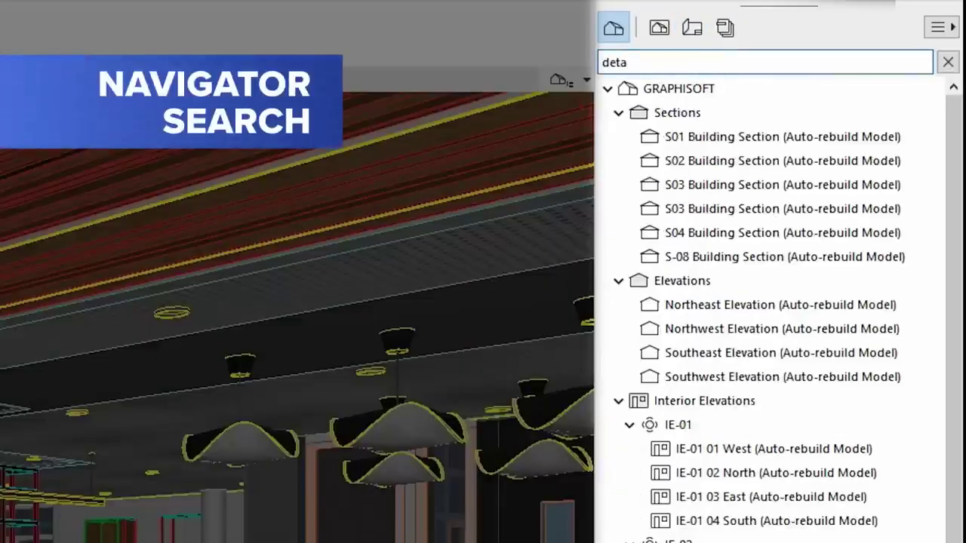
# Review the 'detail' results in each map and open the A.02.7.1 Details layout
pyautogui.click(659, 31)
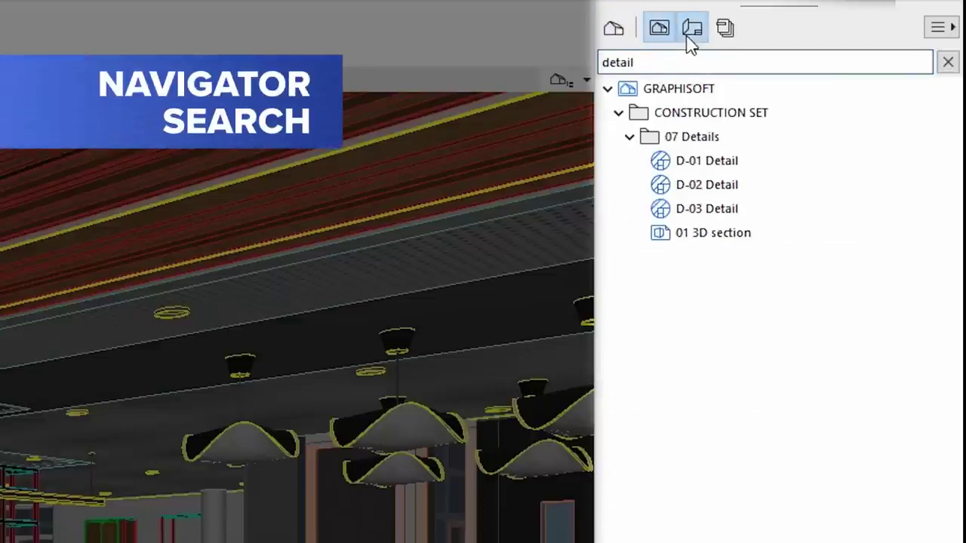
pyautogui.click(691, 30)
pyautogui.click(723, 30)
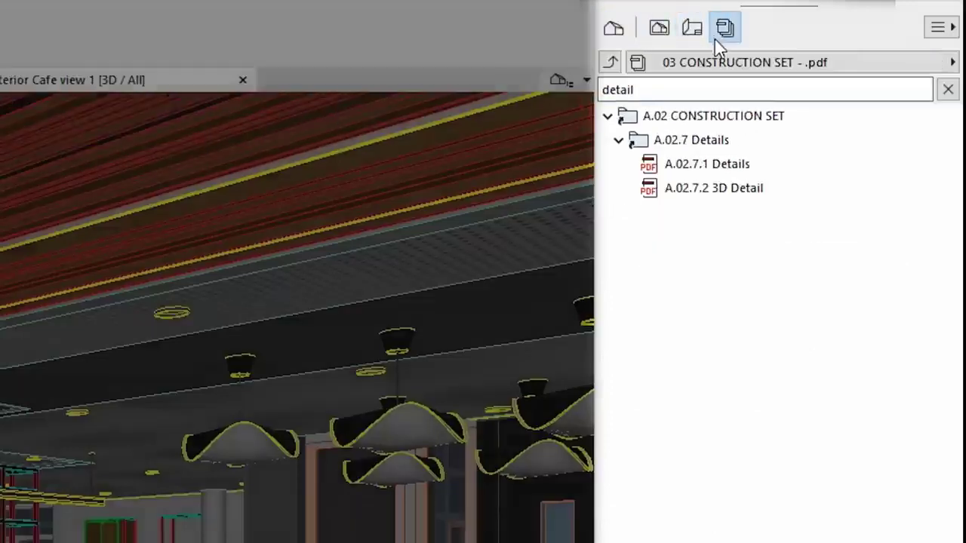
pyautogui.click(732, 161)
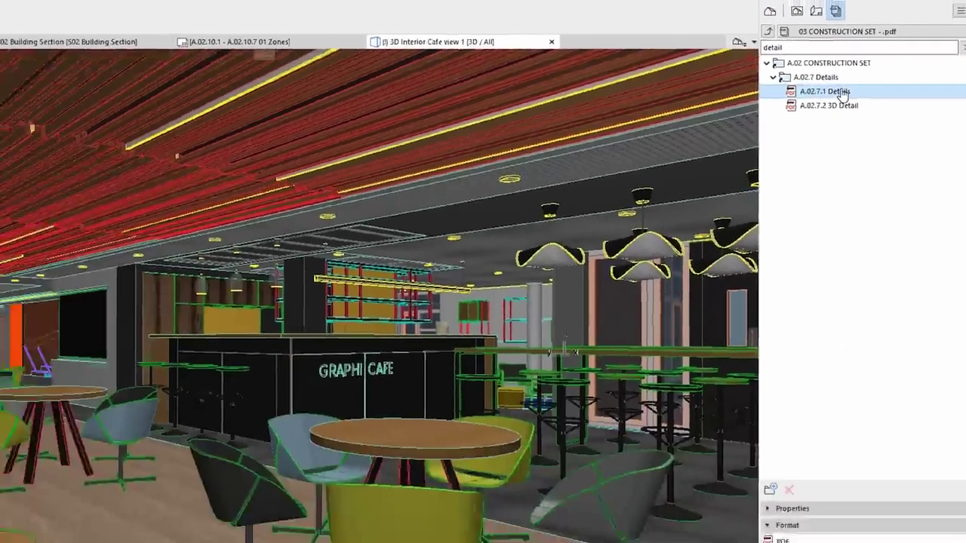
pyautogui.doubleClick(842, 92)
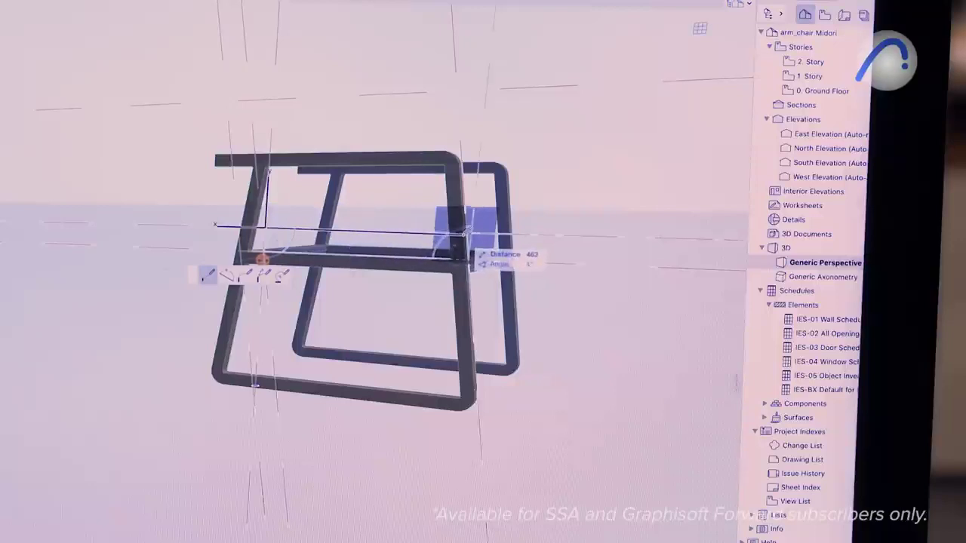
# Complete the chair seat outline to finish the slab
pyautogui.click(469, 228)
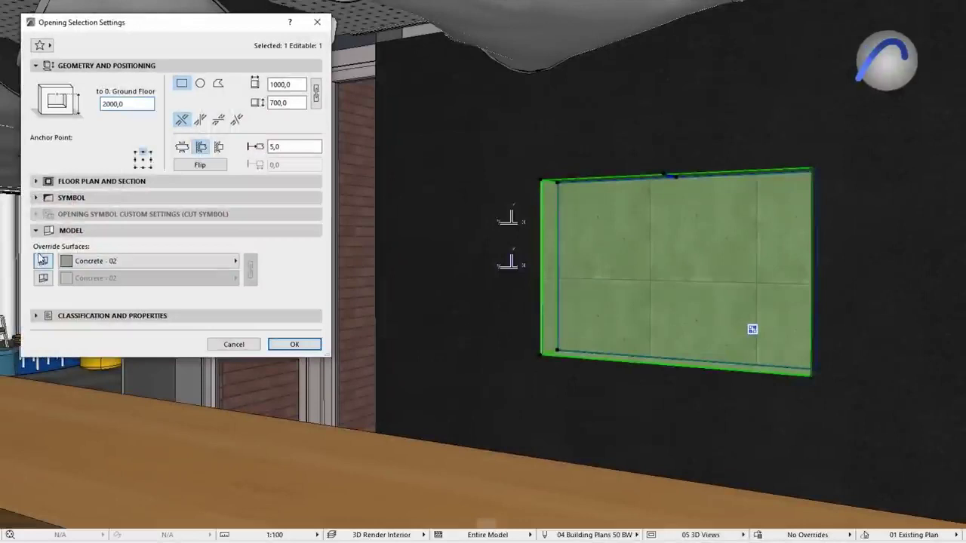
# Override the opening's end surface to Metal - Gold and its extrusion surface to Paint - Titanium White
pyautogui.click(235, 261)
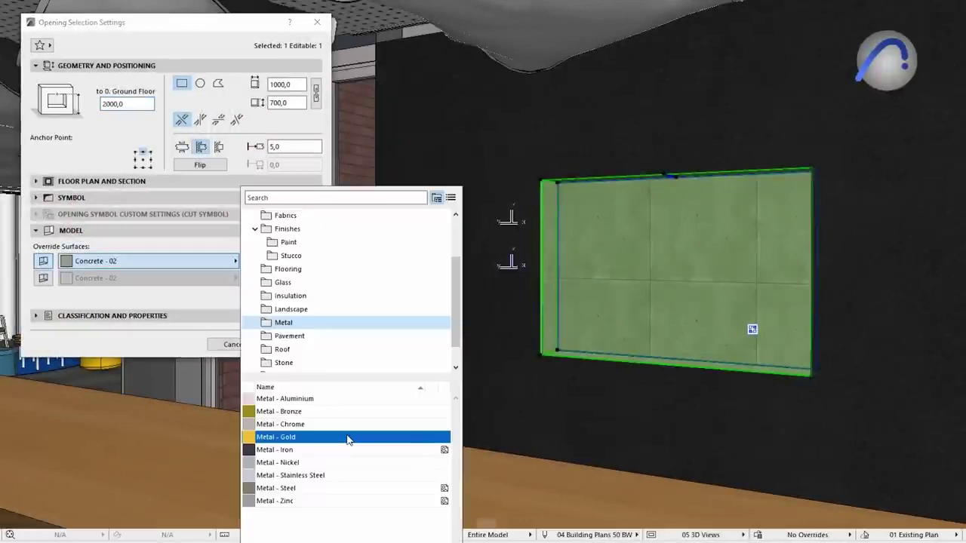
pyautogui.click(347, 438)
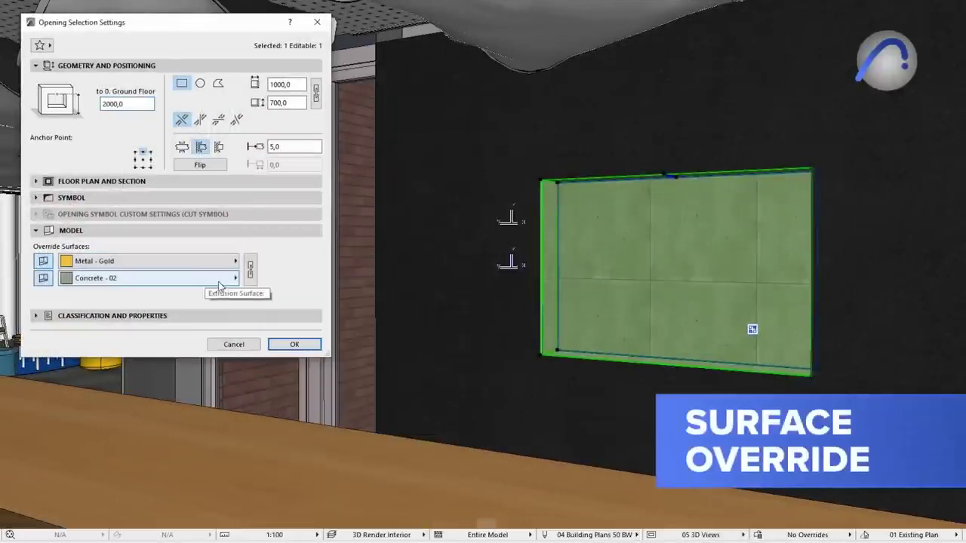
pyautogui.click(235, 278)
pyautogui.click(373, 526)
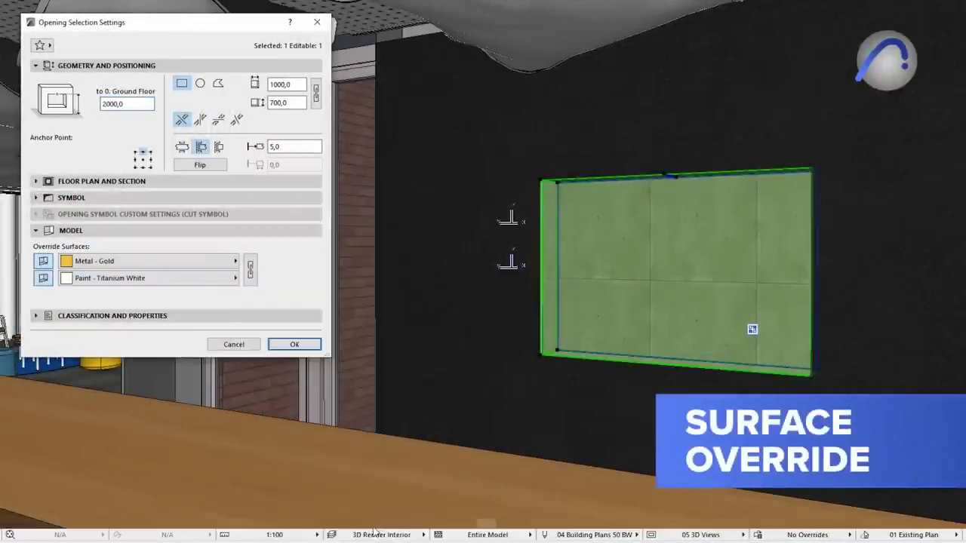
# Apply the surface overrides and add more fields to the openings schedule
pyautogui.click(290, 345)
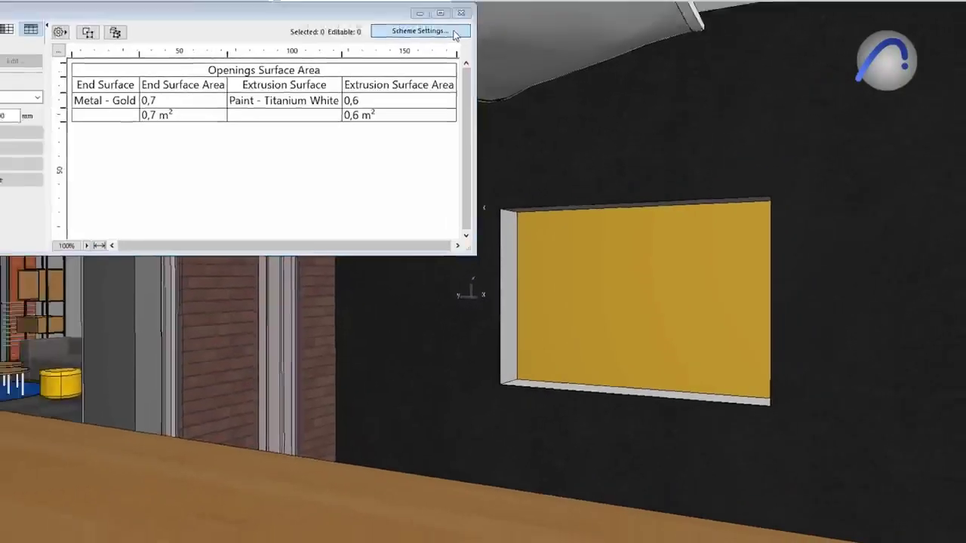
pyautogui.click(428, 1)
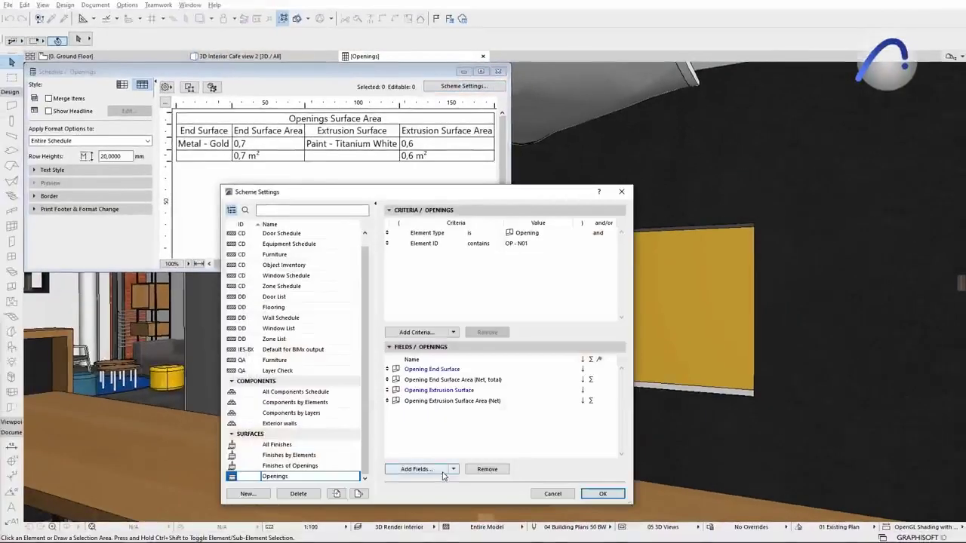
pyautogui.click(416, 470)
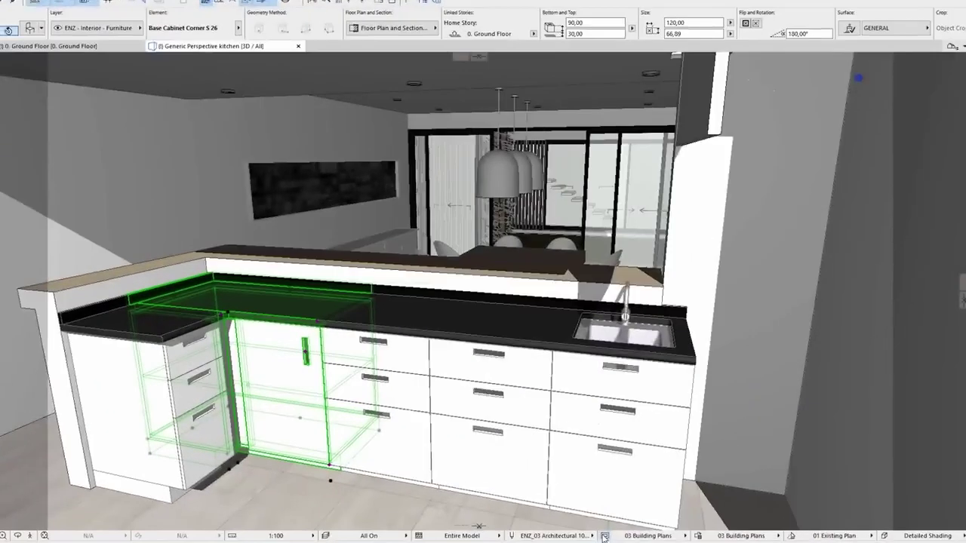
# Hide one counter edge of the kitchen cabinet in its Edge Visibility settings
pyautogui.click(603, 535)
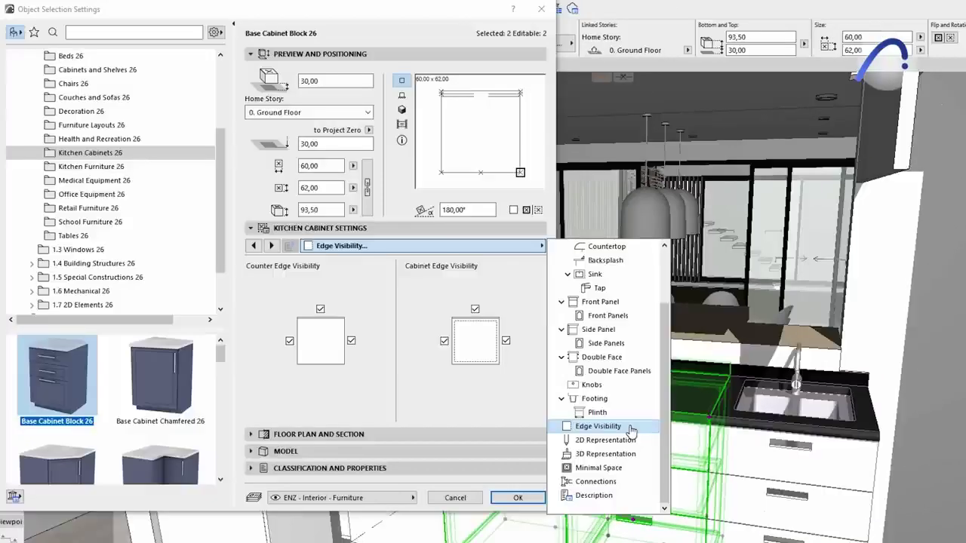
pyautogui.click(631, 429)
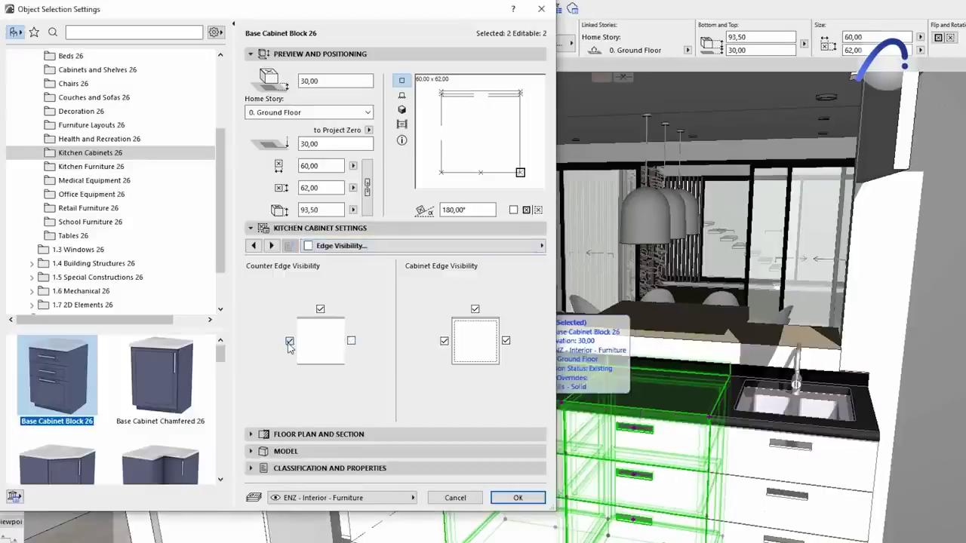
pyautogui.click(518, 497)
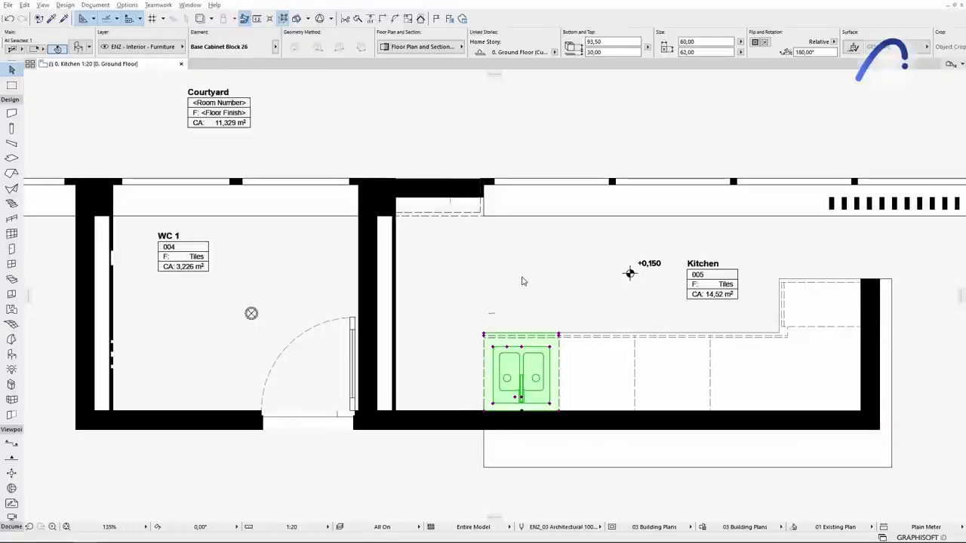
# Turn on the sink cabinet's plan opening symbol with the Drawer 2 front panel
pyautogui.hotkey('ctrl', 't')
pyautogui.click(437, 221)
pyautogui.click(486, 375)
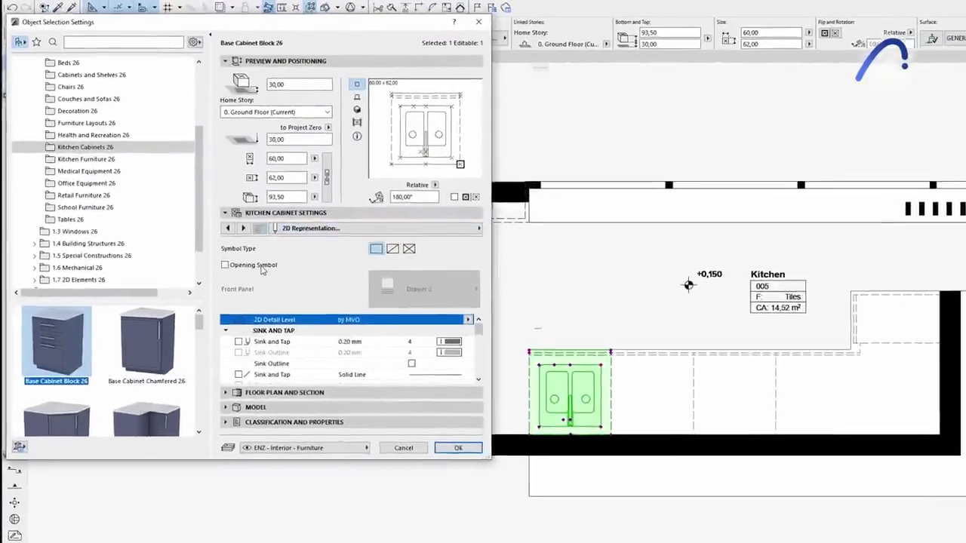
pyautogui.click(257, 265)
pyautogui.click(424, 289)
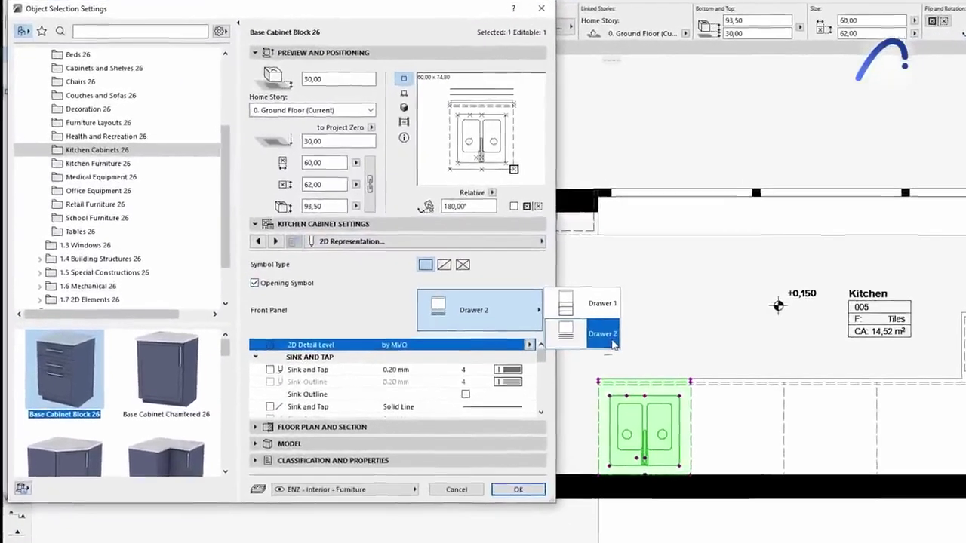
pyautogui.click(612, 344)
pyautogui.click(518, 490)
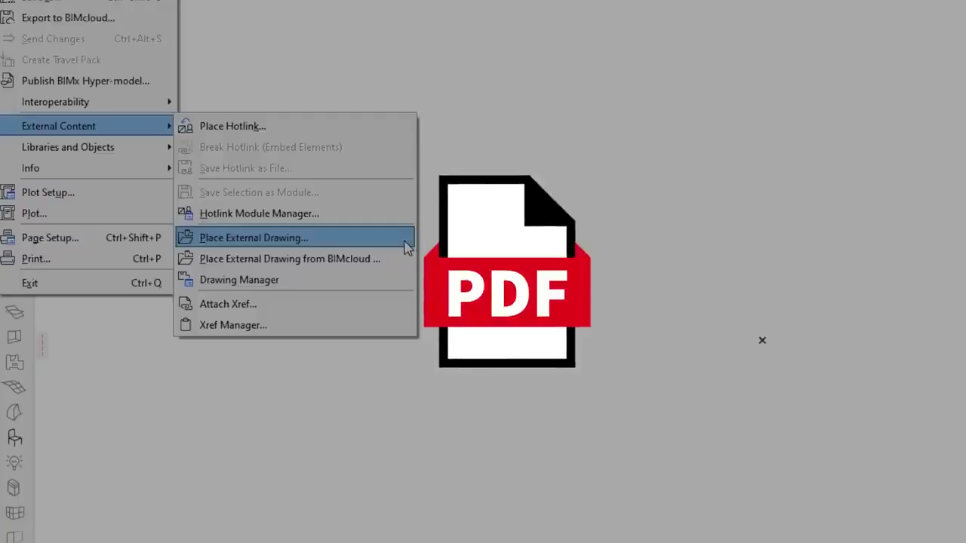
# Place pages 16–23 of Door-Window-details.pdf into the D-02 Detail view and deselect them
pyautogui.click(253, 238)
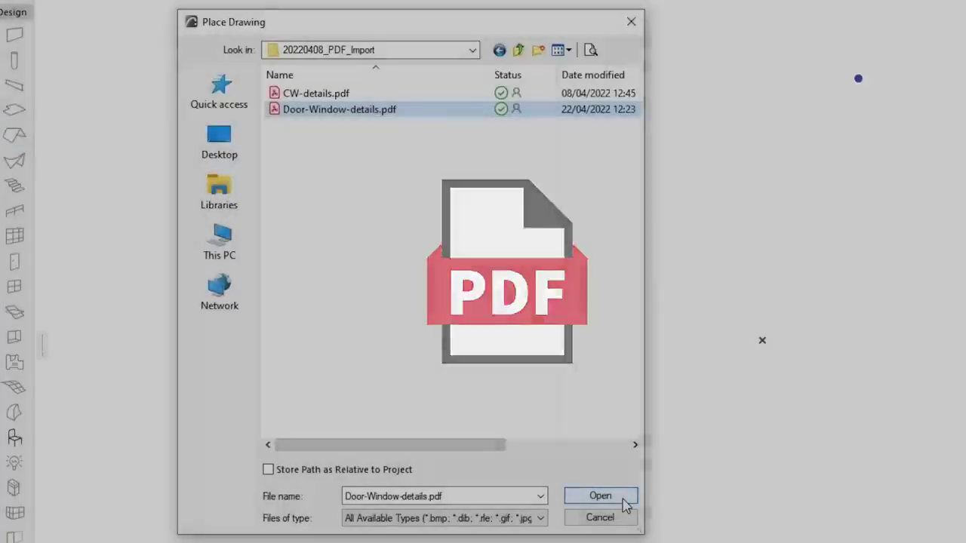
pyautogui.click(623, 499)
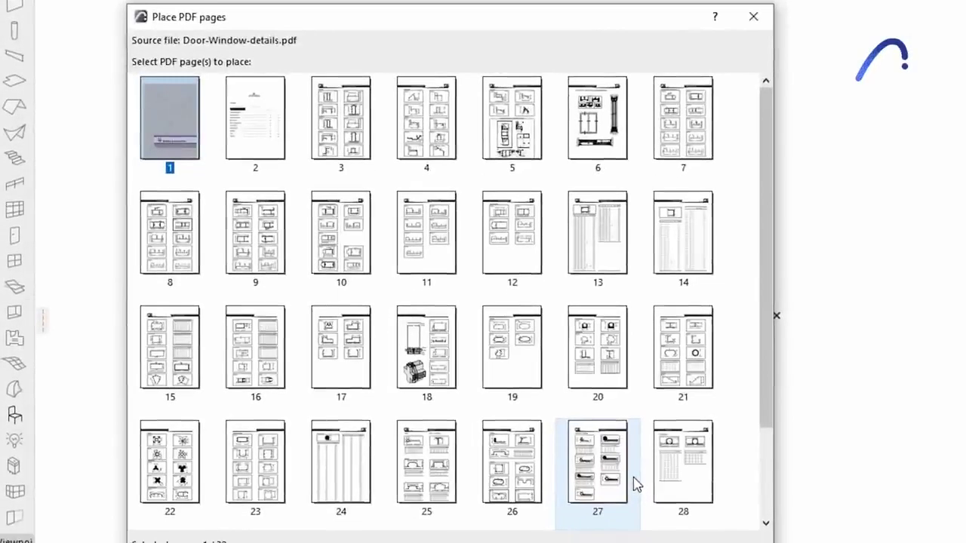
pyautogui.click(283, 337)
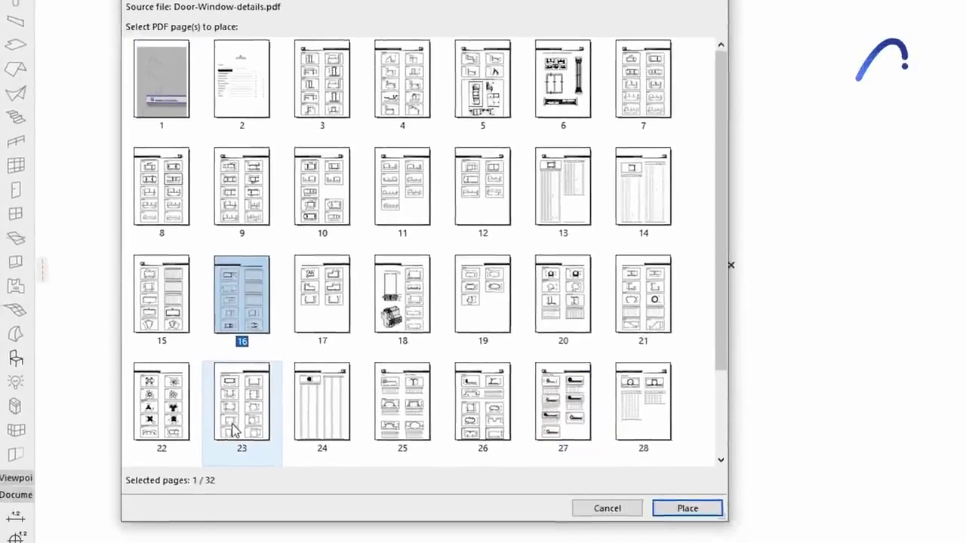
pyautogui.keyDown('shift'); pyautogui.click(247, 492); pyautogui.keyUp('shift')
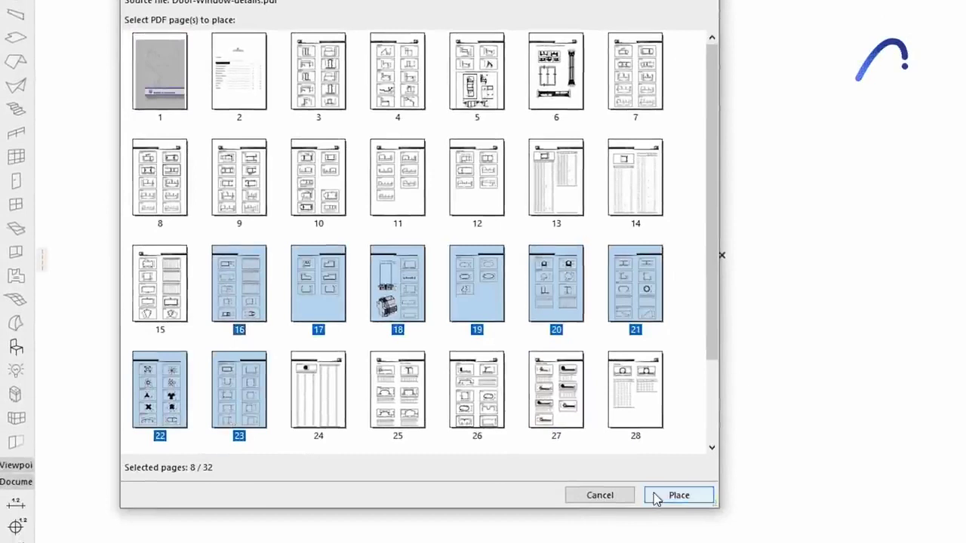
pyautogui.click(676, 495)
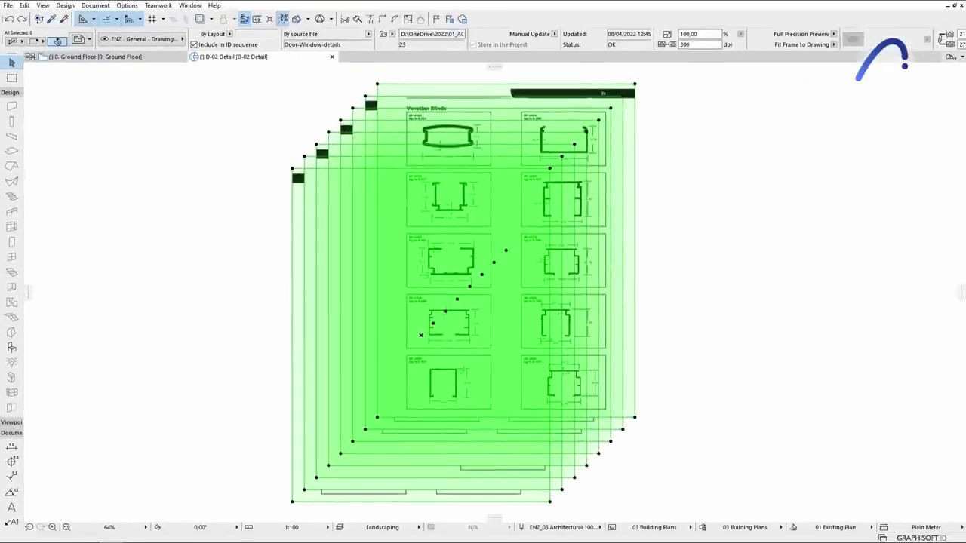
pyautogui.press('Escape')
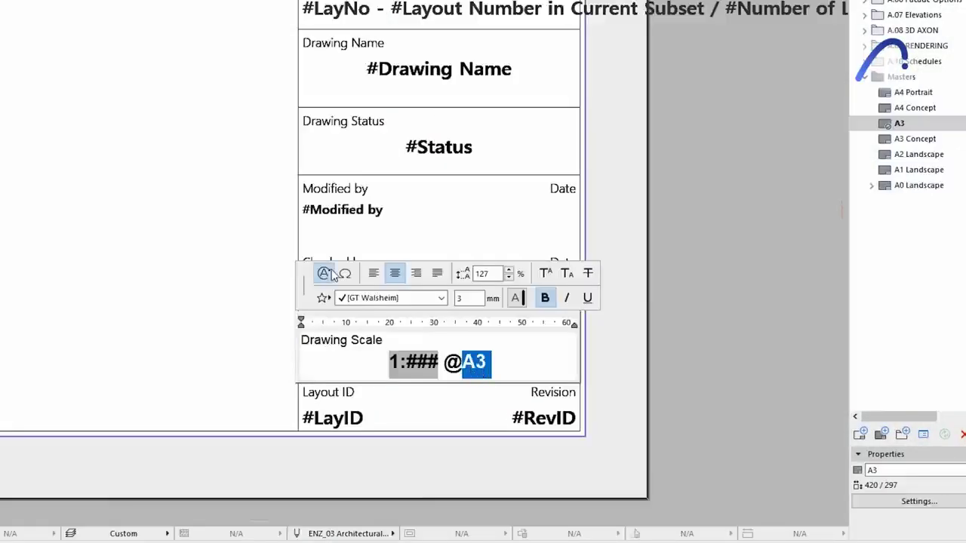
# Open the Autotext list and expand the Master Layout entries for the title block text
pyautogui.click(325, 273)
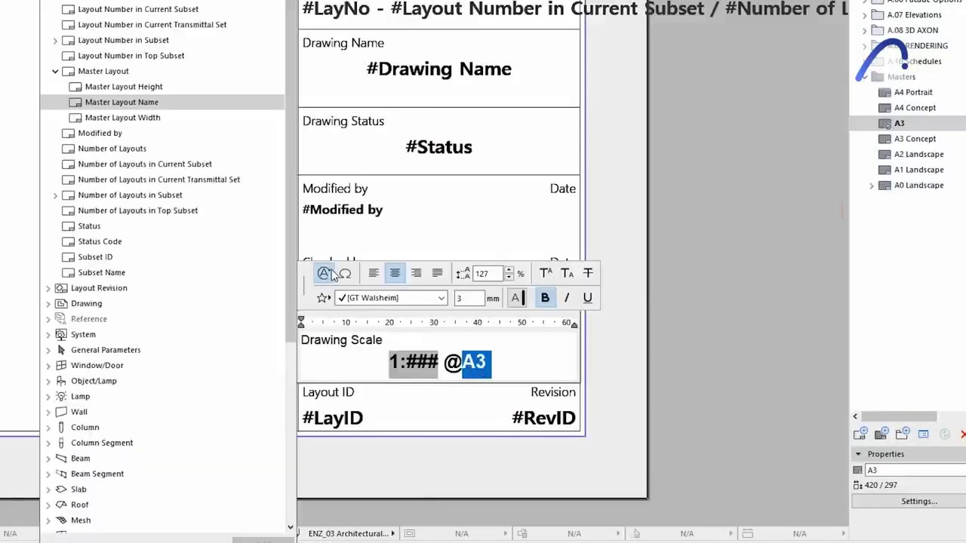
pyautogui.click(151, 88)
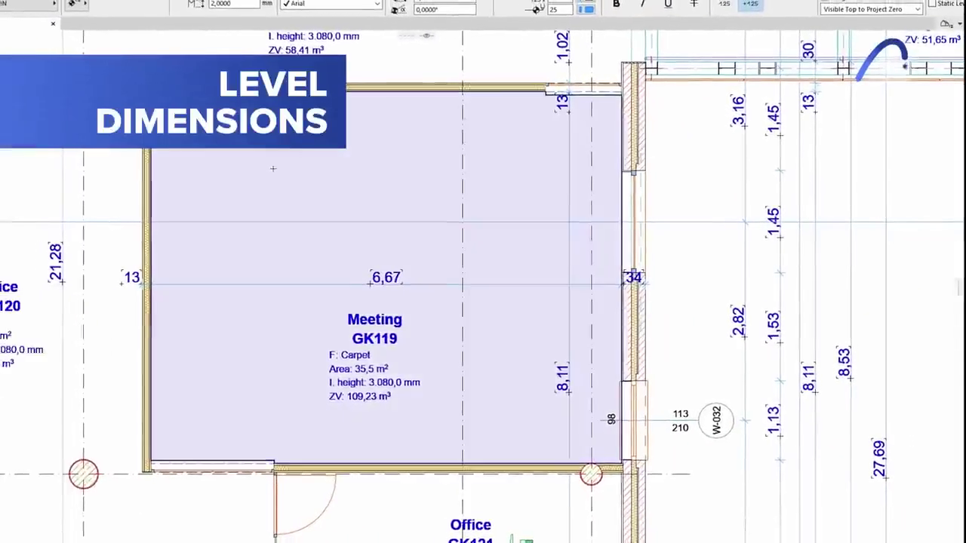
# Make the +3,48 level dimension multi-line and apply the Level Dimension - ARCH/STR favorite
pyautogui.rightClick(273, 169)
pyautogui.click(319, 178)
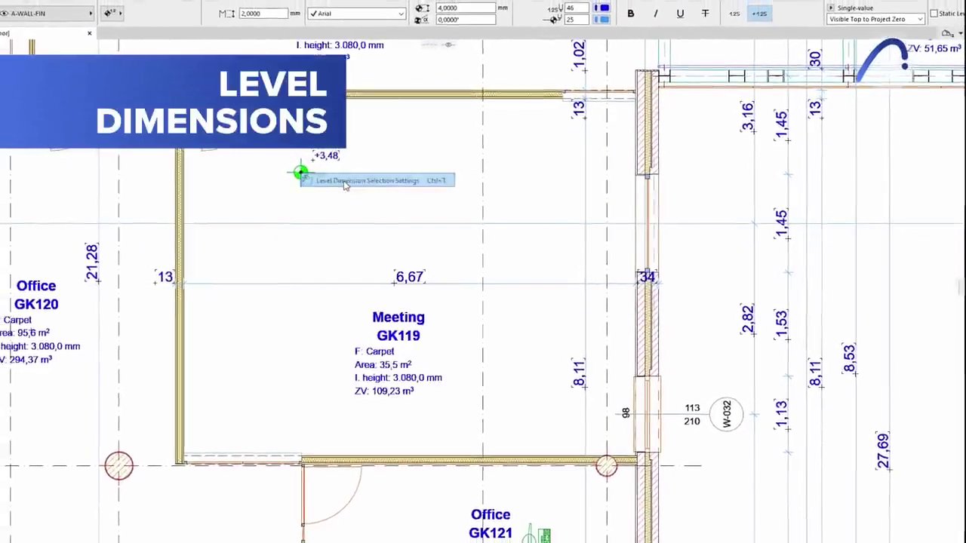
pyautogui.click(382, 353)
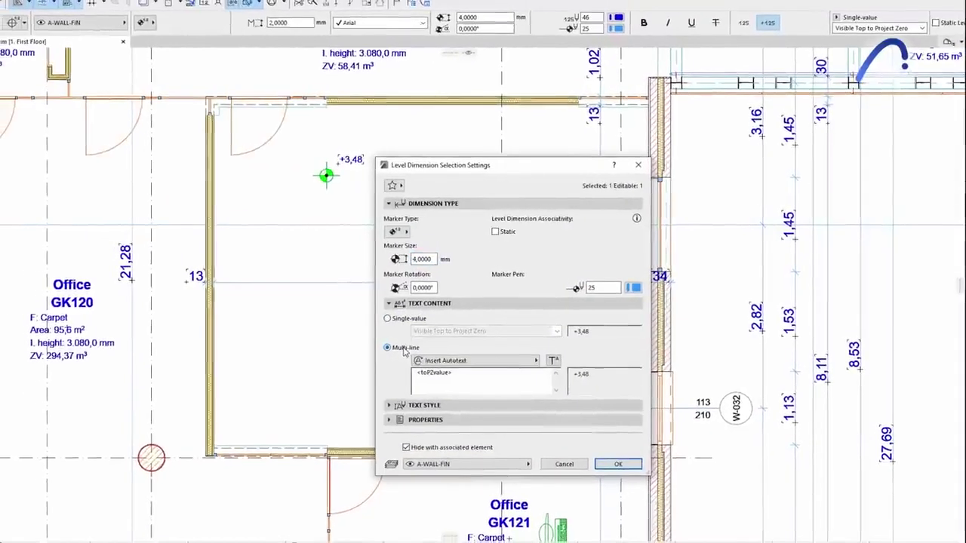
pyautogui.click(528, 361)
pyautogui.click(398, 196)
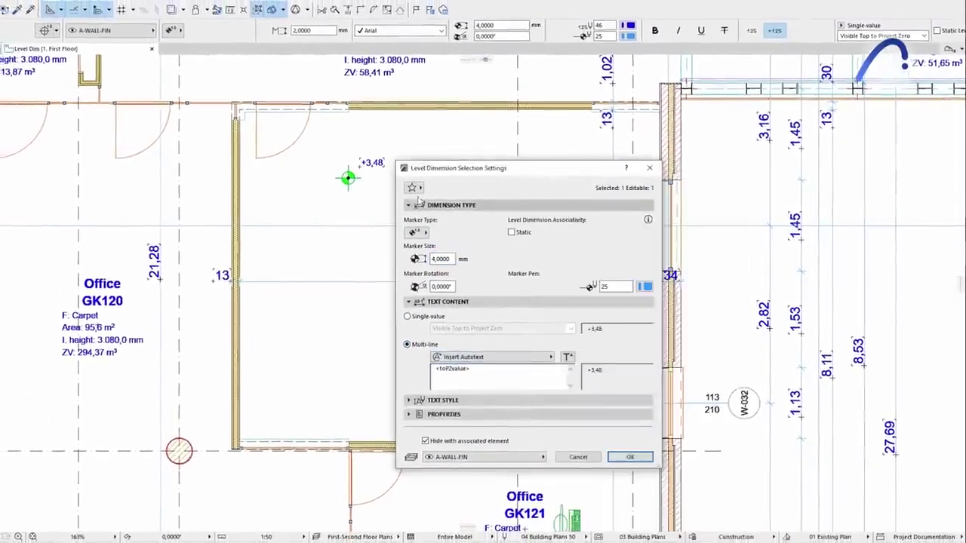
pyautogui.click(413, 188)
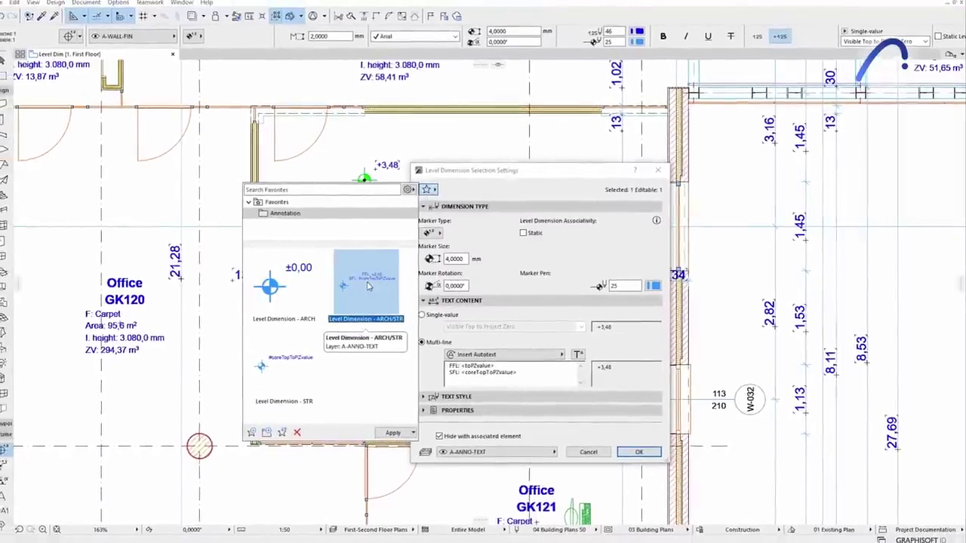
pyautogui.doubleClick(367, 283)
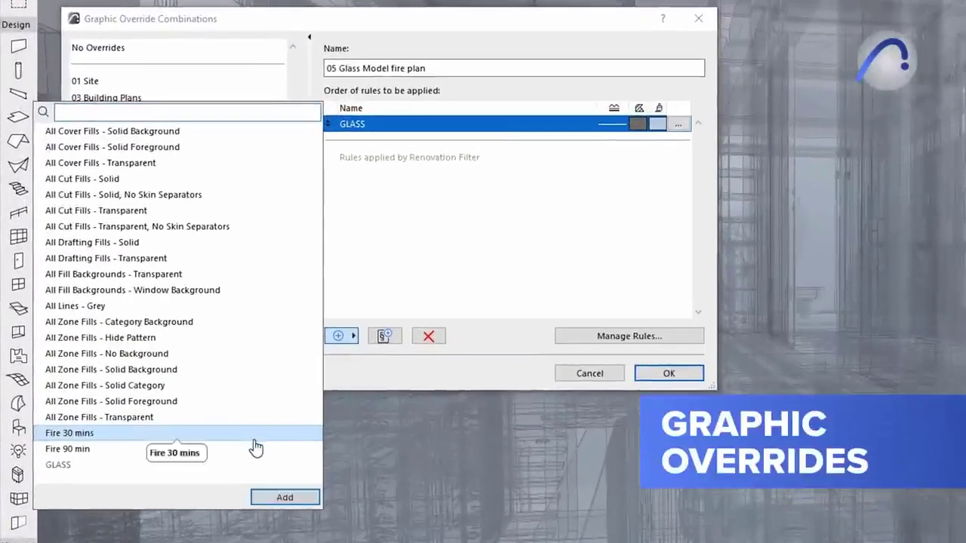
# Add the Fire 30 mins and Fire 90 min rules, and copy Fire 90 as Fire 60 min
pyautogui.click(284, 497)
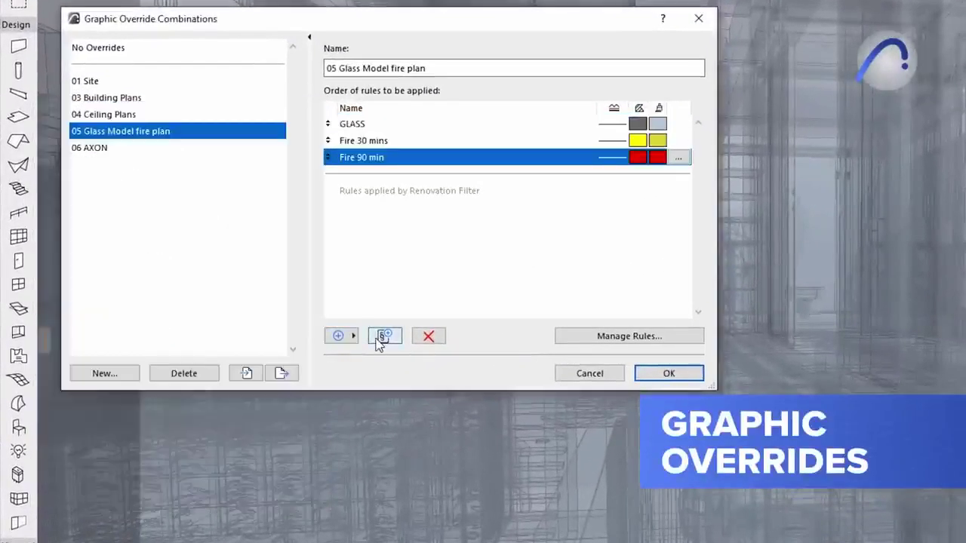
pyautogui.click(381, 336)
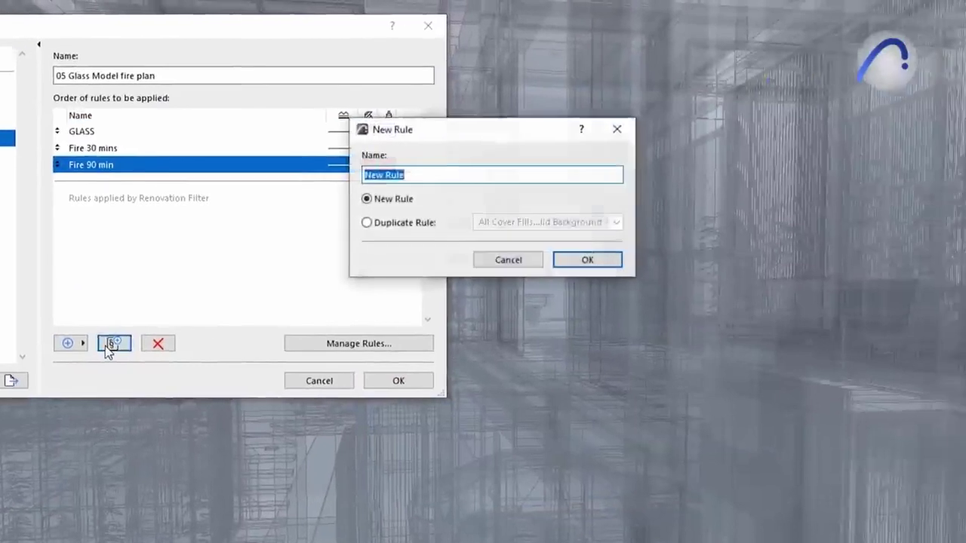
pyautogui.click(638, 215)
pyautogui.click(761, 219)
pyautogui.click(476, 491)
pyautogui.moveTo(381, 176); pyautogui.dragTo(350, 179)
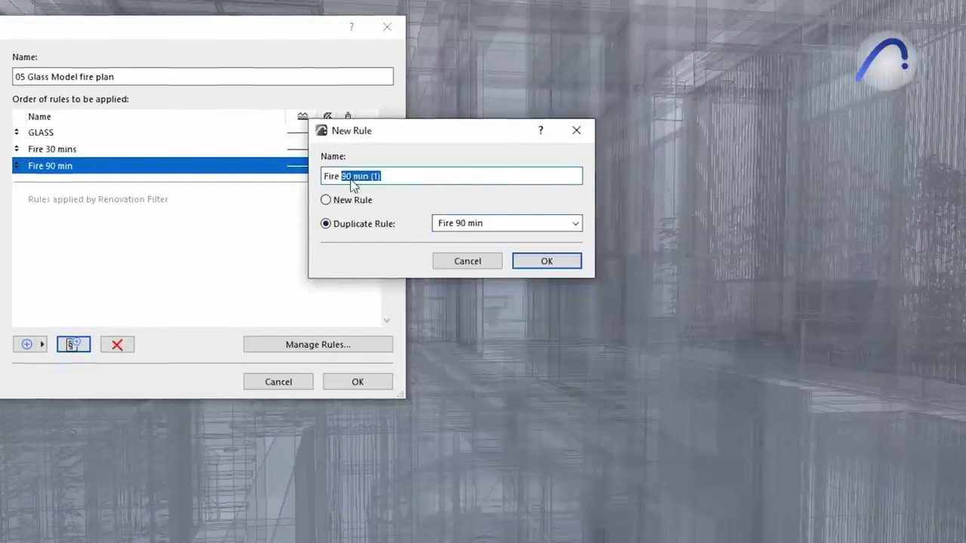
pyautogui.write('60 min')
pyautogui.click(551, 262)
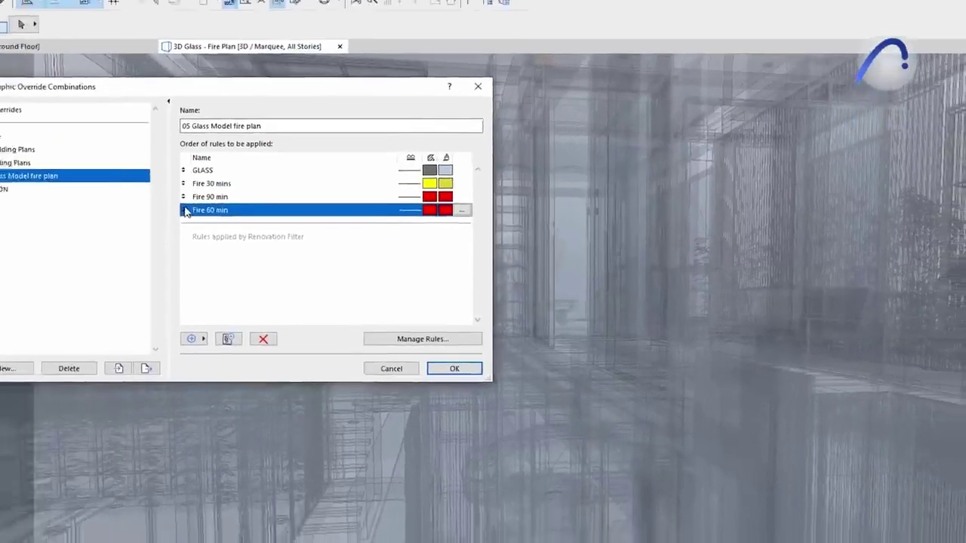
# Order the three fire rules above GLASS, review Fire 60 min's settings, and apply the combination
pyautogui.moveTo(206, 214)
pyautogui.mouseDown()
pyautogui.moveTo(211, 195)
pyautogui.moveTo(224, 220)
pyautogui.mouseUp()
pyautogui.click(211, 189)
pyautogui.keyDown('shift'); pyautogui.click(211, 215); pyautogui.keyUp('shift')
pyautogui.click(475, 189)
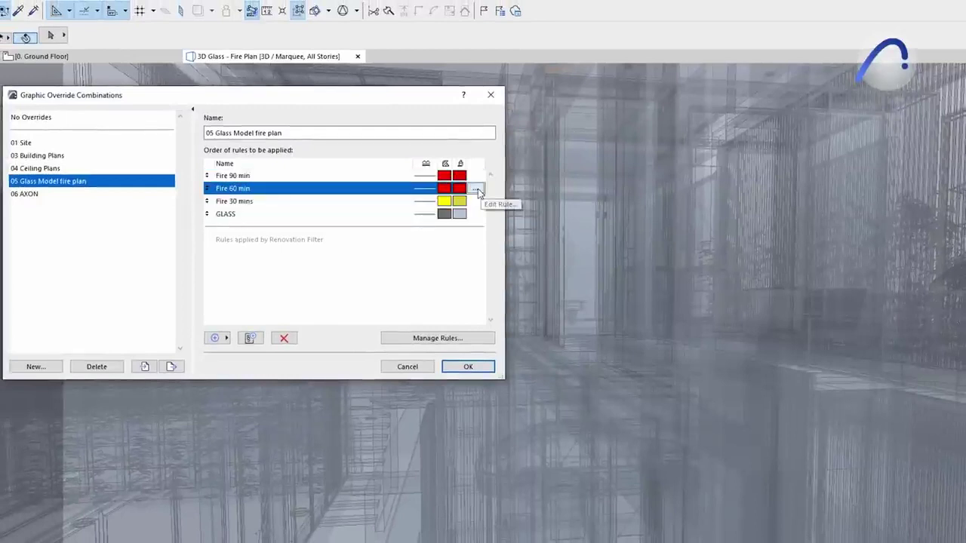
pyautogui.click(477, 190)
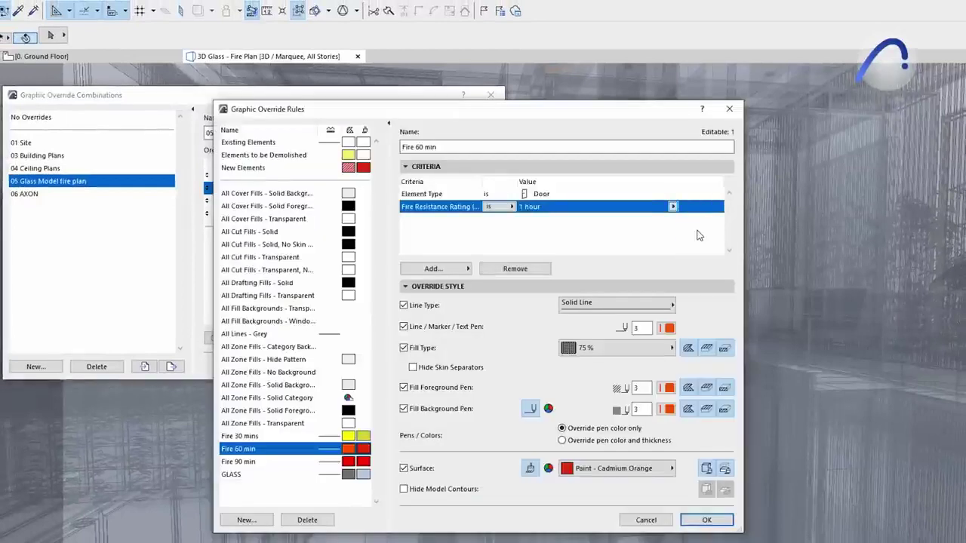
pyautogui.click(706, 520)
pyautogui.click(461, 366)
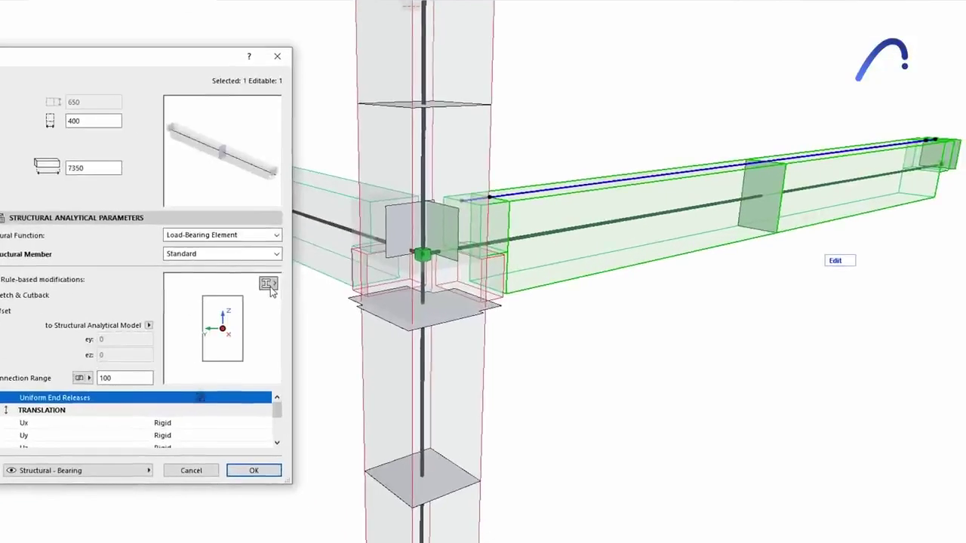
# Enable the beam's Replacement Profile, then select all zones and open their settings
pyautogui.click(374, 297)
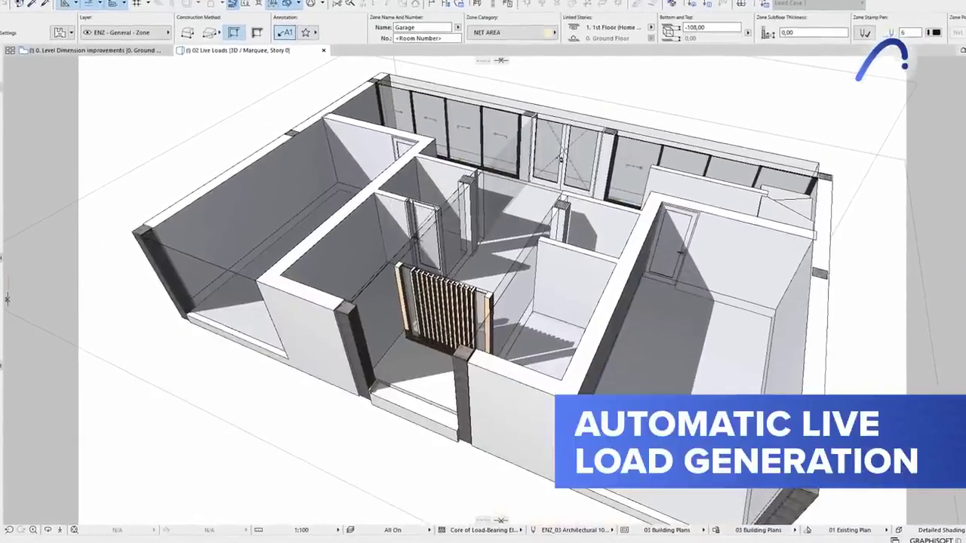
pyautogui.hotkey('ctrl', 'a')
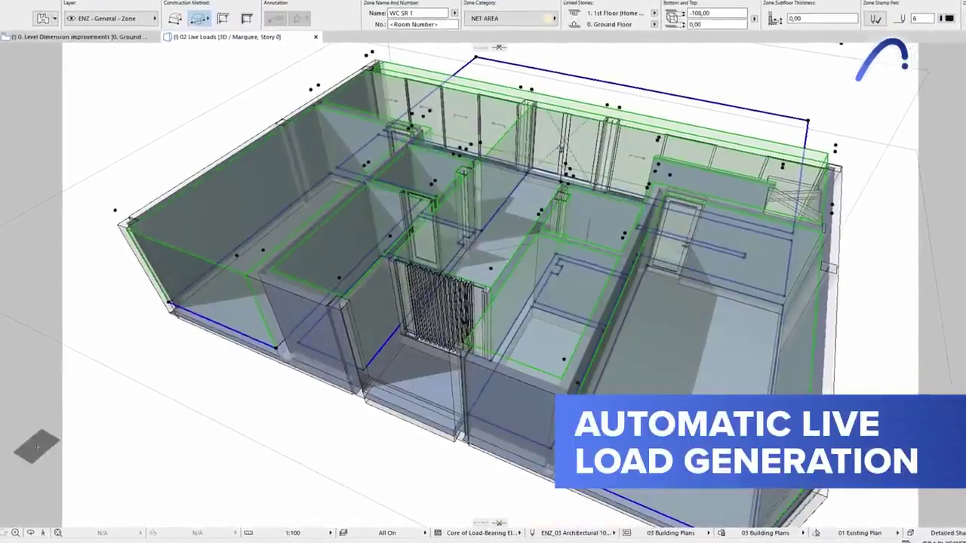
pyautogui.hotkey('ctrl', 't')
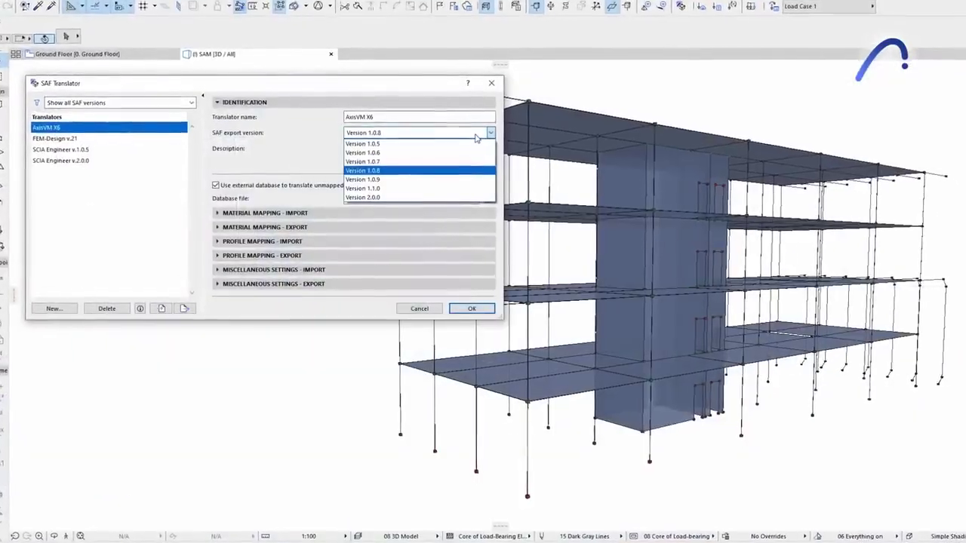
# Keep SAF export version 1.0.8 and expand the Material Mapping import and export settings
pyautogui.click(476, 134)
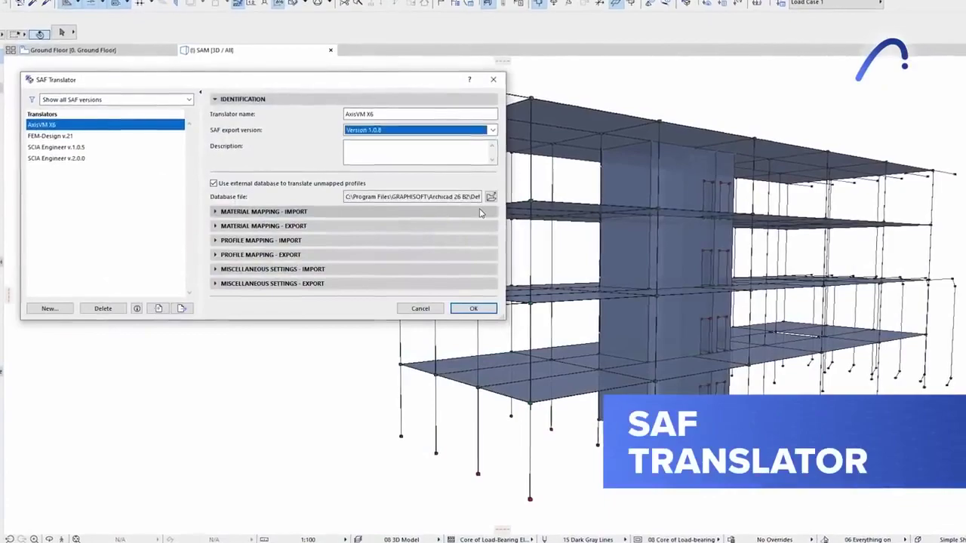
pyautogui.click(479, 213)
pyautogui.click(482, 210)
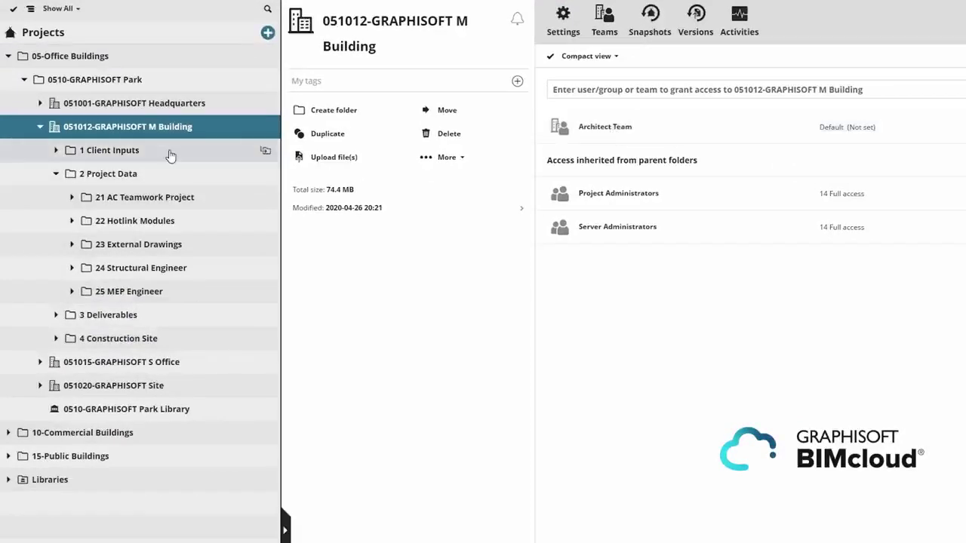
# Show the details of the 1 Client Inputs folder and the 21 AC Teamwork Project
pyautogui.click(170, 156)
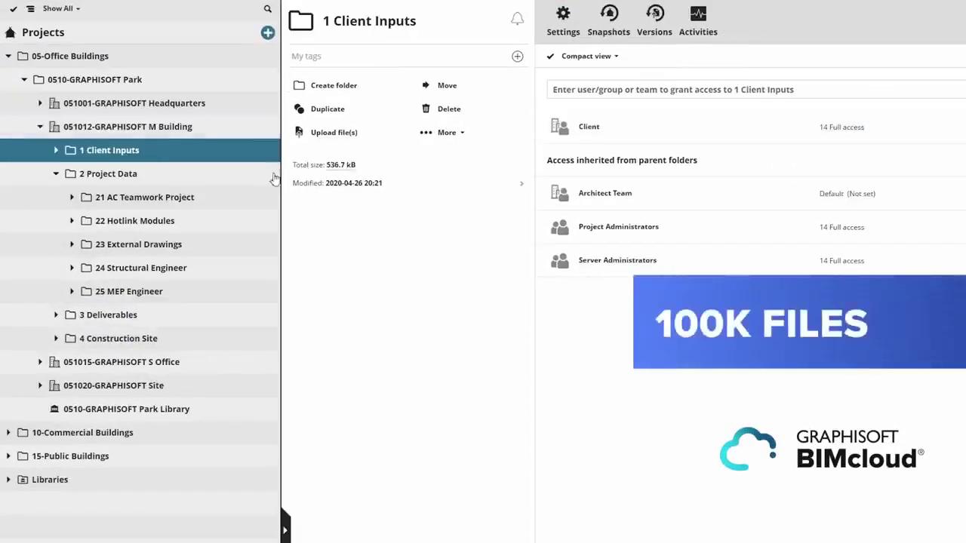
pyautogui.click(173, 199)
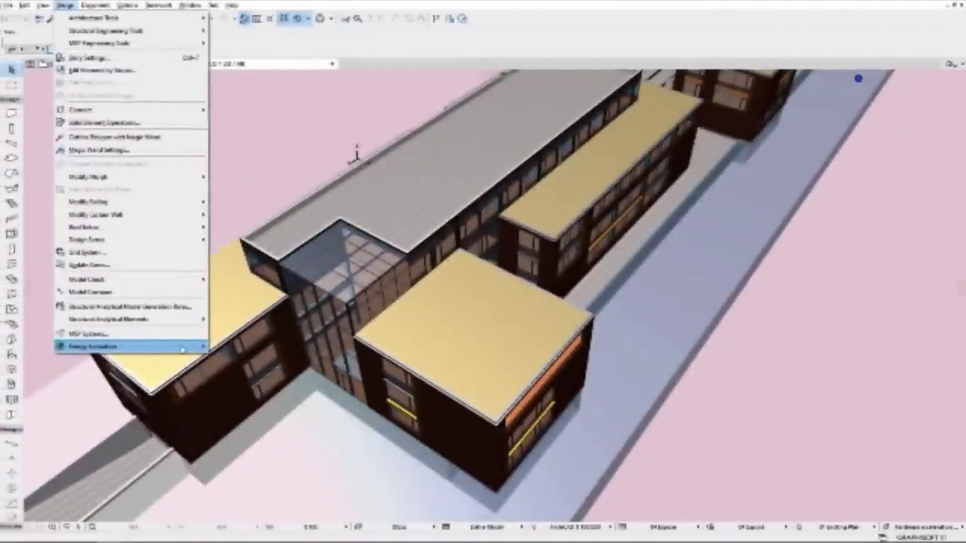
# Bring up the Energy Evaluation submenu of the Design menu
pyautogui.moveTo(181, 348)
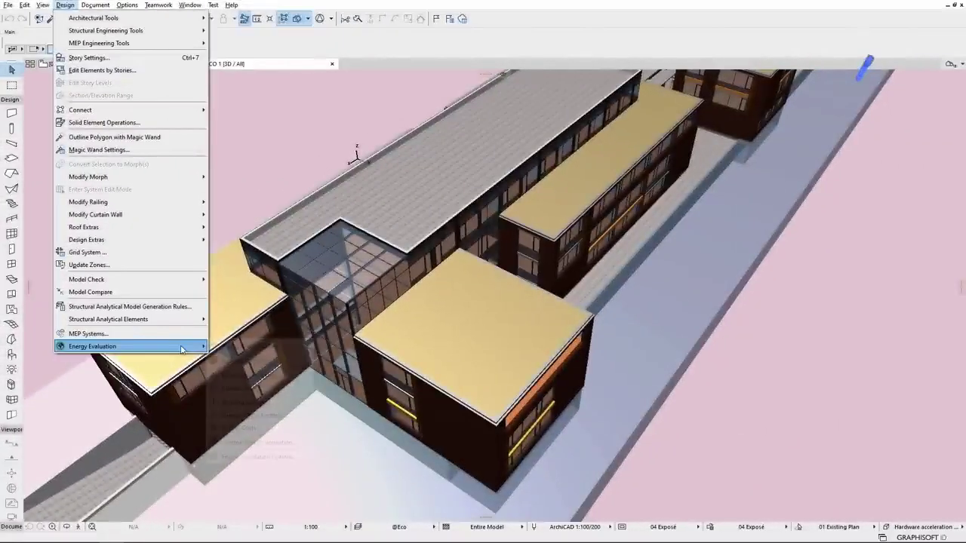